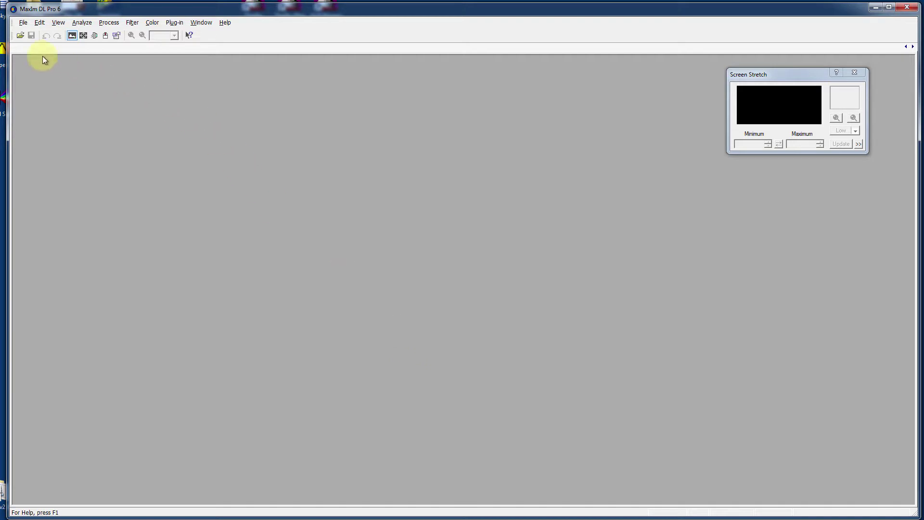
# Step: Open the H-alpha frame pelican_ha_5min_1 from the Open dialog
pyautogui.click(20, 35)
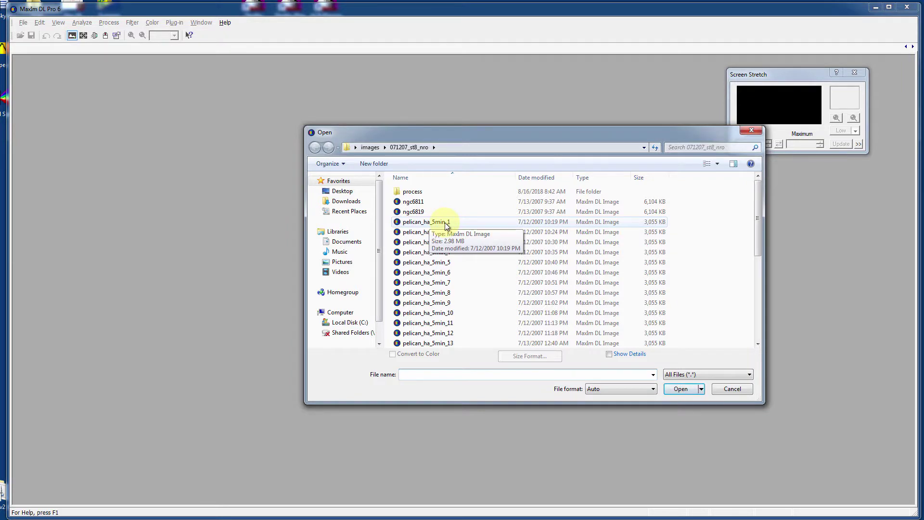
pyautogui.doubleClick(445, 222)
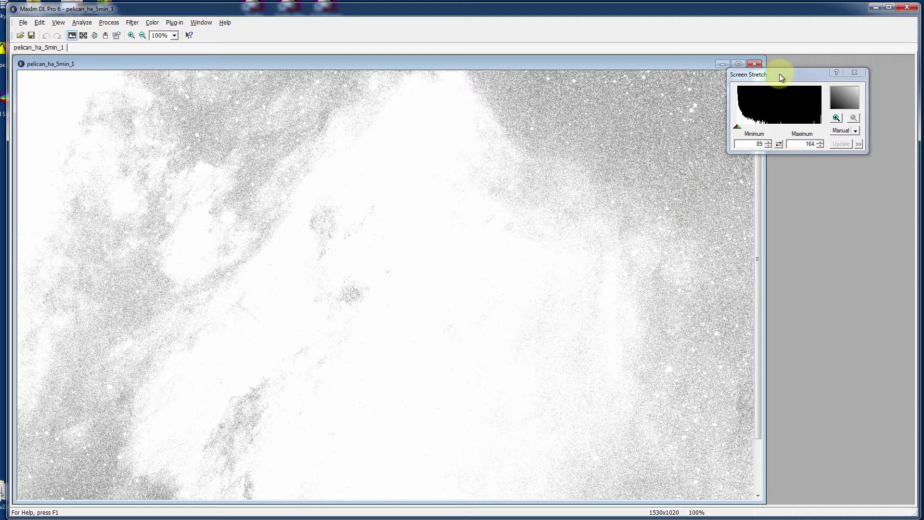
# Step: Try raising the histogram Minimum, then apply the Medium stretch preset (119.42 to 1332)
pyautogui.moveTo(779, 77)
pyautogui.mouseDown()
pyautogui.moveTo(763, 82)
pyautogui.moveTo(767, 89)
pyautogui.mouseUp()
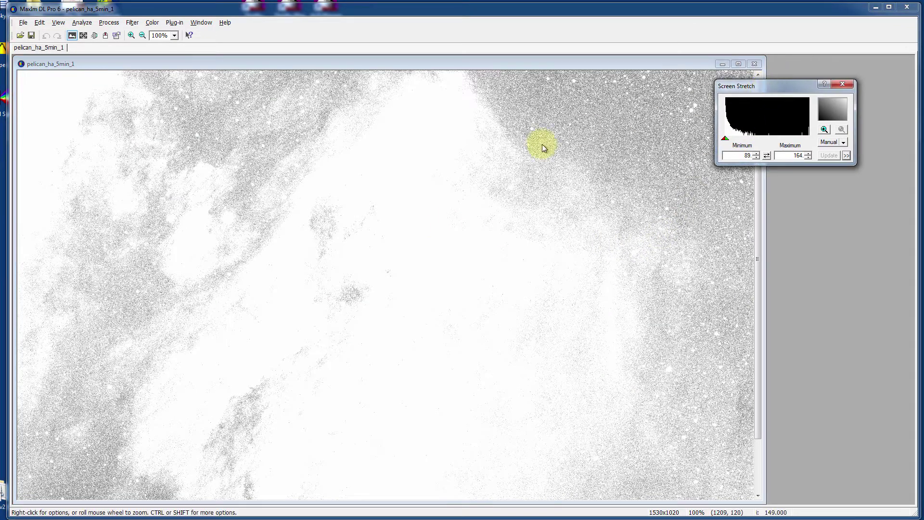
pyautogui.click(823, 129)
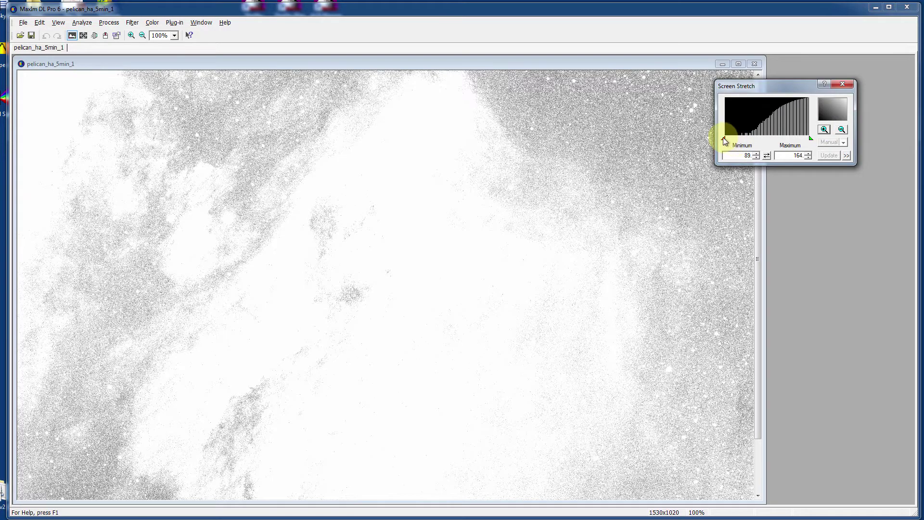
pyautogui.moveTo(724, 140); pyautogui.dragTo(793, 143)
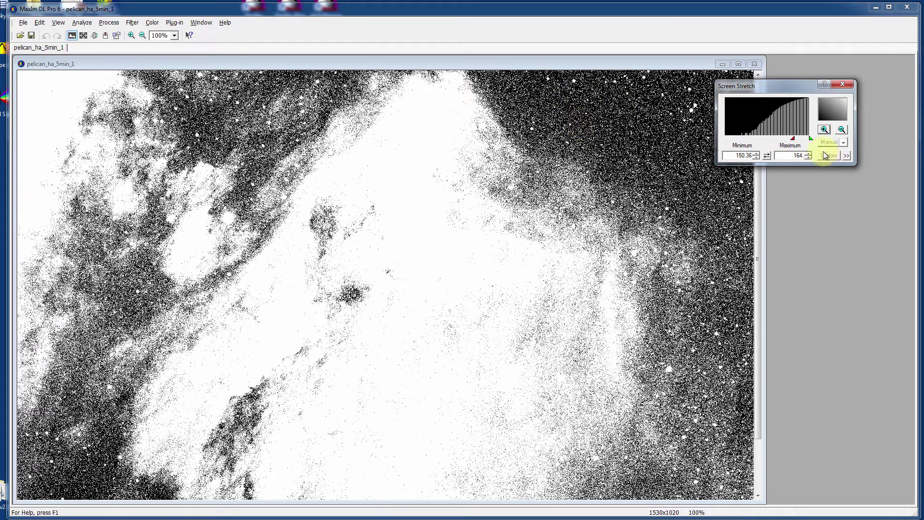
pyautogui.moveTo(792, 139); pyautogui.dragTo(712, 140)
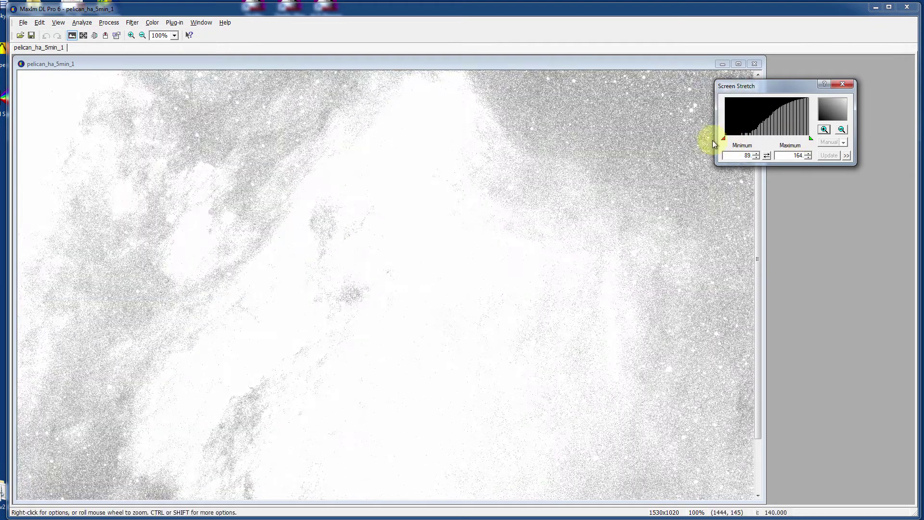
pyautogui.click(841, 130)
pyautogui.click(843, 142)
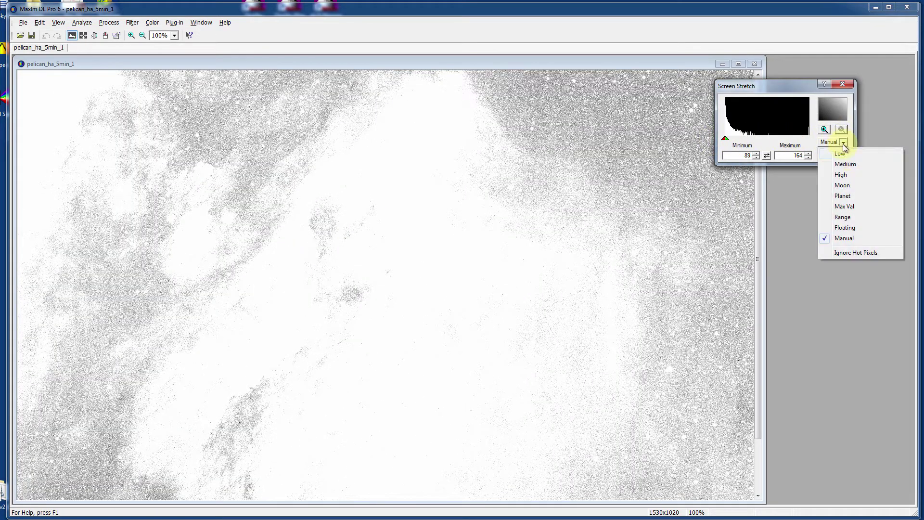
pyautogui.click(847, 163)
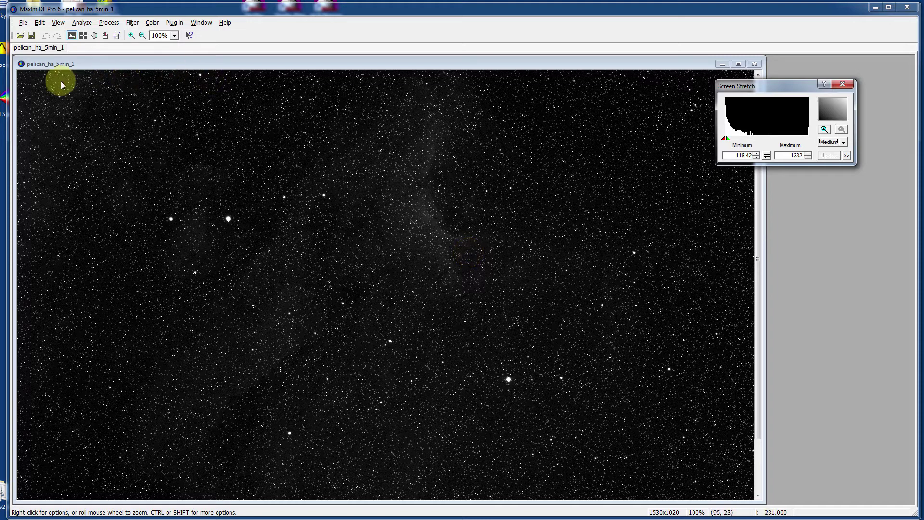
# Step: Open the dark frame dark_n10_-005 from the process folder
pyautogui.click(20, 36)
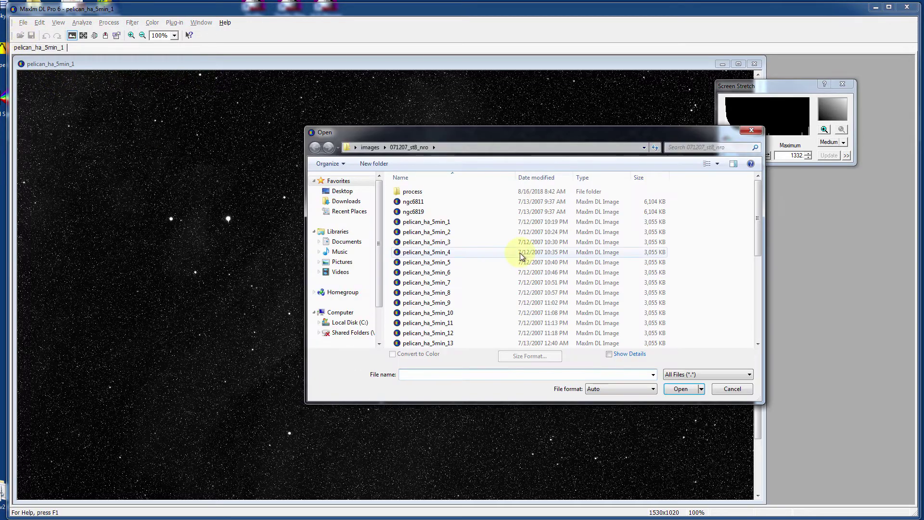
pyautogui.doubleClick(428, 191)
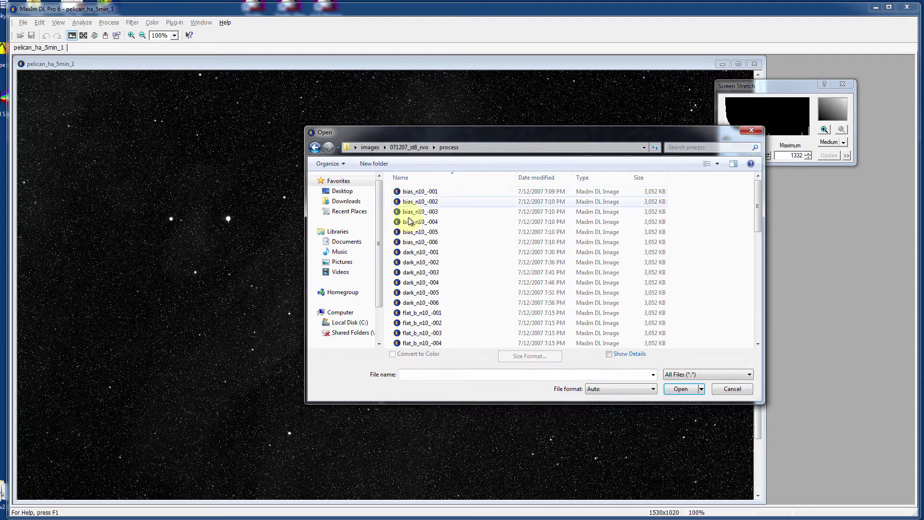
pyautogui.doubleClick(423, 292)
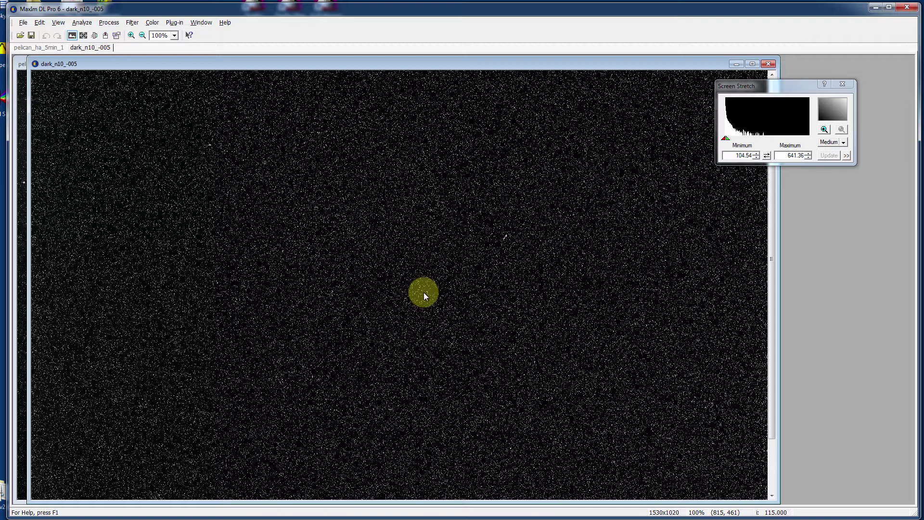
# Step: Inspect the dark frame's noise with Medium and High stretches, then close it
pyautogui.click(824, 130)
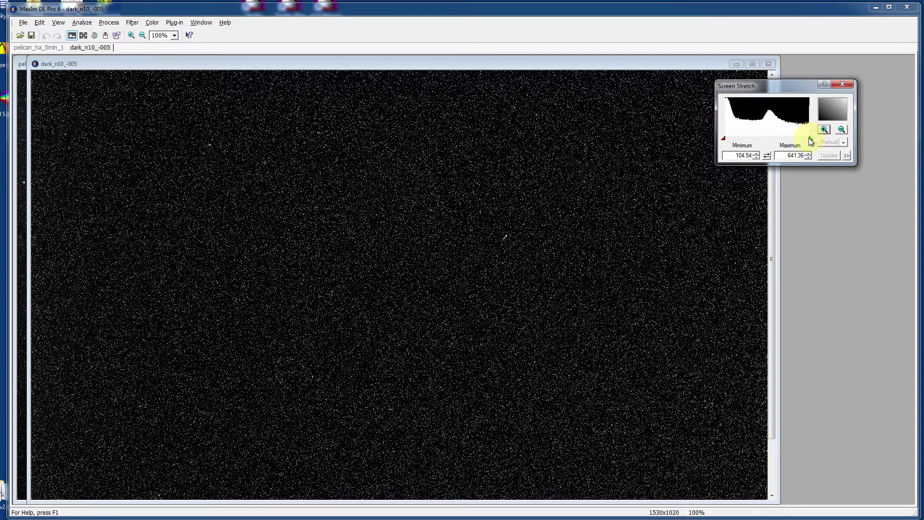
pyautogui.moveTo(734, 139); pyautogui.dragTo(736, 140)
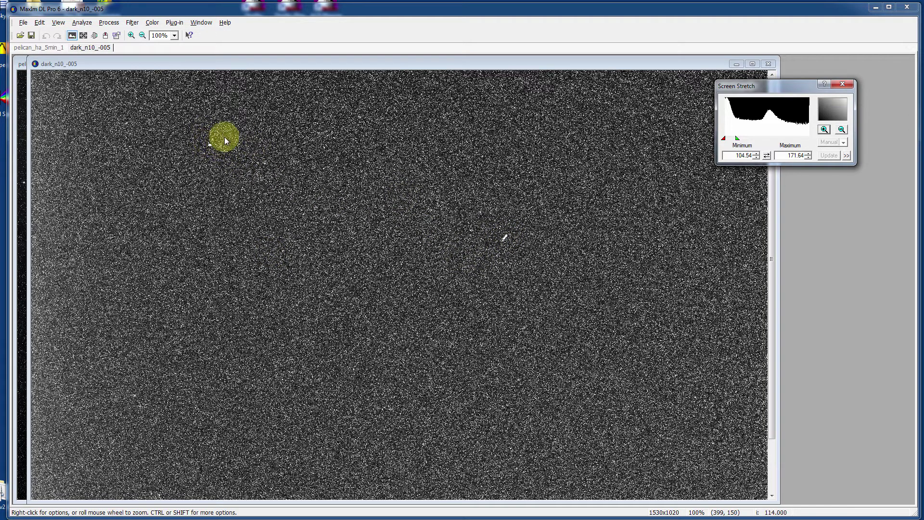
pyautogui.click(841, 130)
pyautogui.click(842, 142)
pyautogui.click(850, 165)
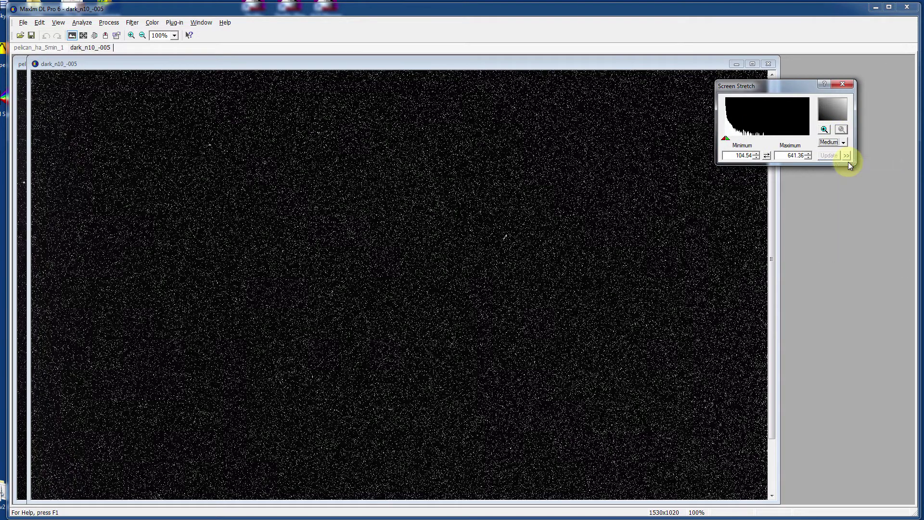
pyautogui.click(843, 142)
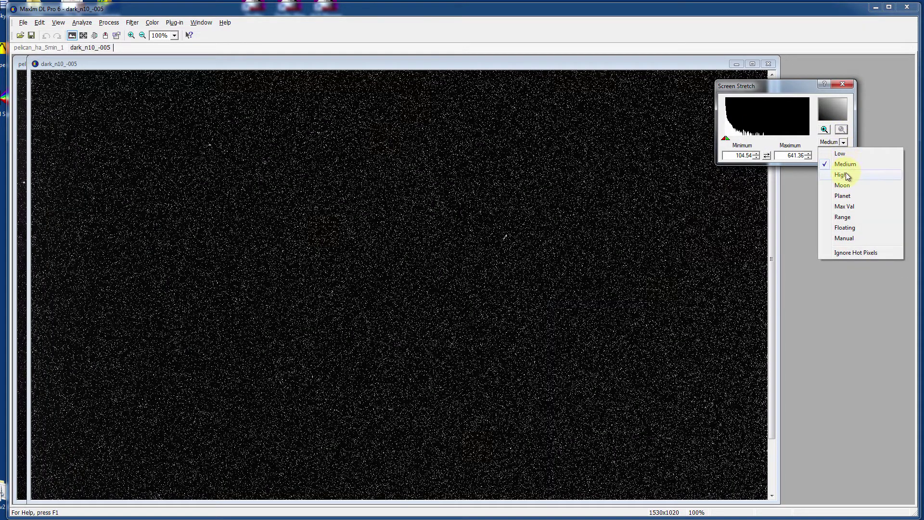
pyautogui.click(842, 174)
pyautogui.moveTo(142, 61); pyautogui.dragTo(226, 91)
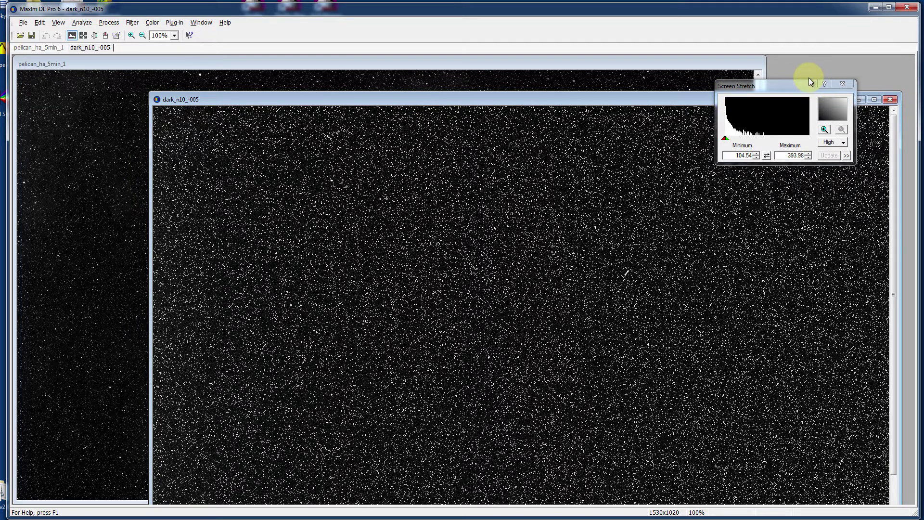
pyautogui.click(891, 99)
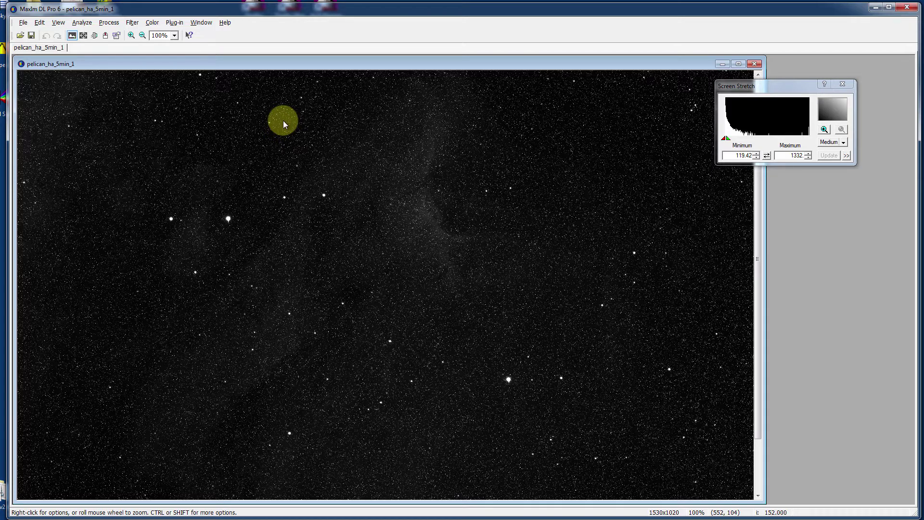
# Step: Open Process > Set Calibration, showing the process folder as source
pyautogui.click(109, 23)
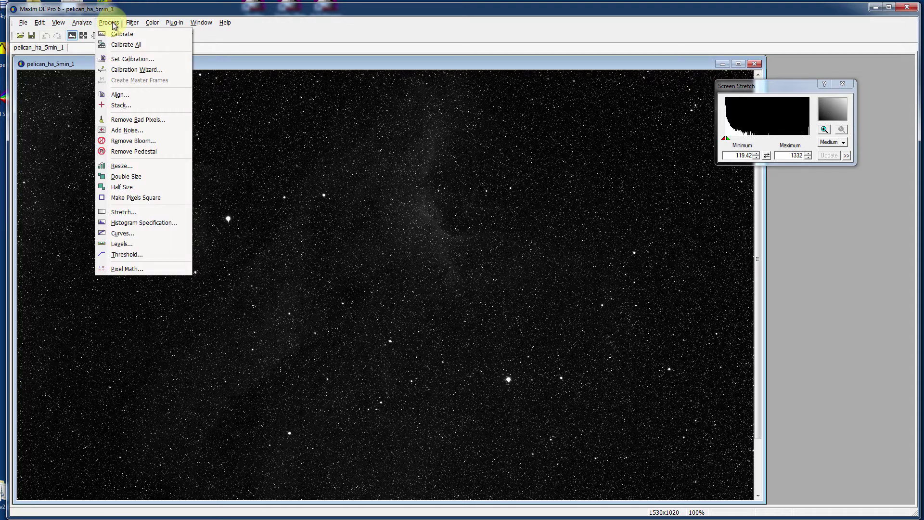
pyautogui.click(152, 60)
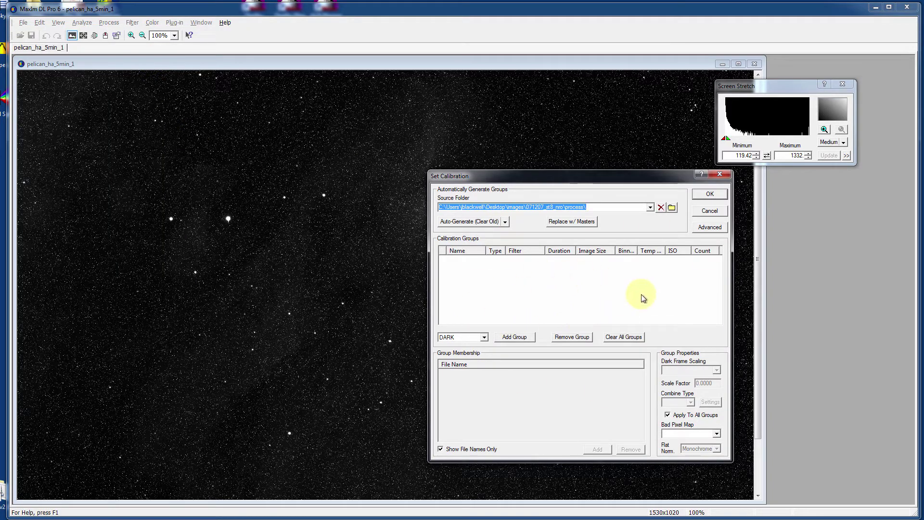
# Step: Clear existing groups and add a new DARK calibration group, Dark 1
pyautogui.click(624, 336)
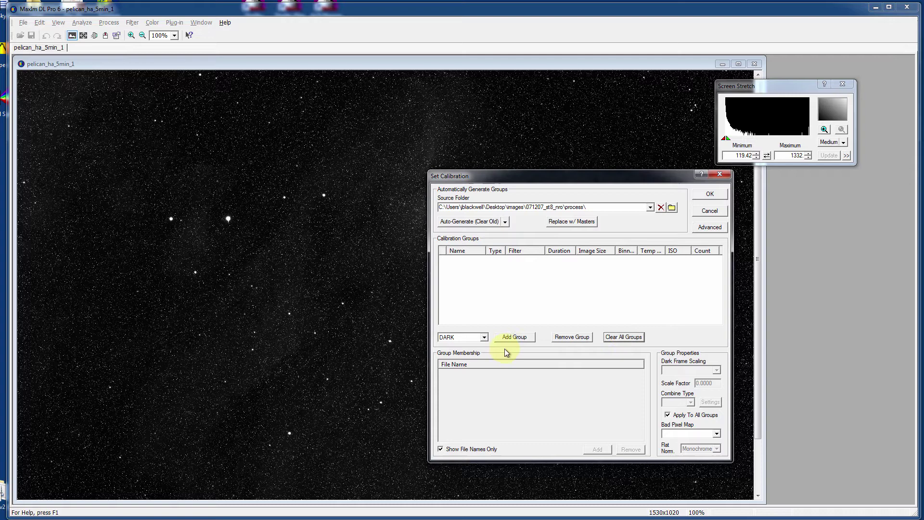
pyautogui.click(485, 338)
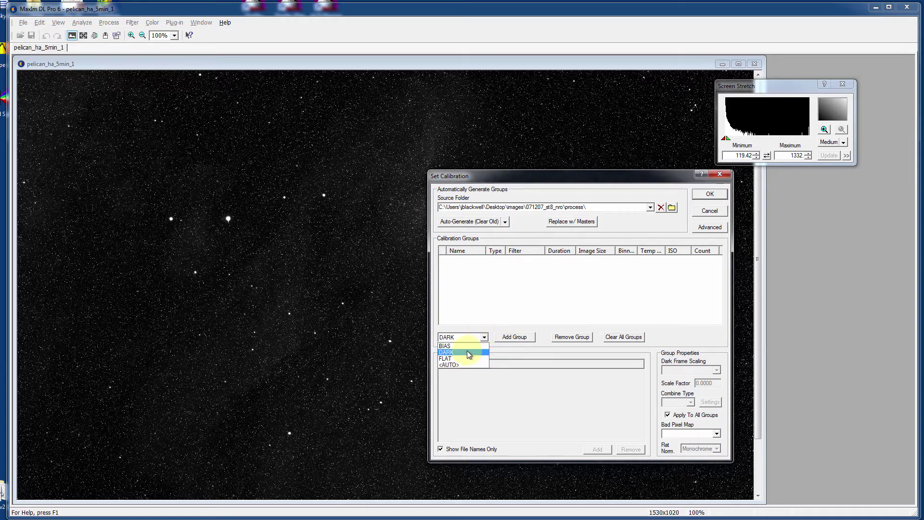
pyautogui.click(469, 353)
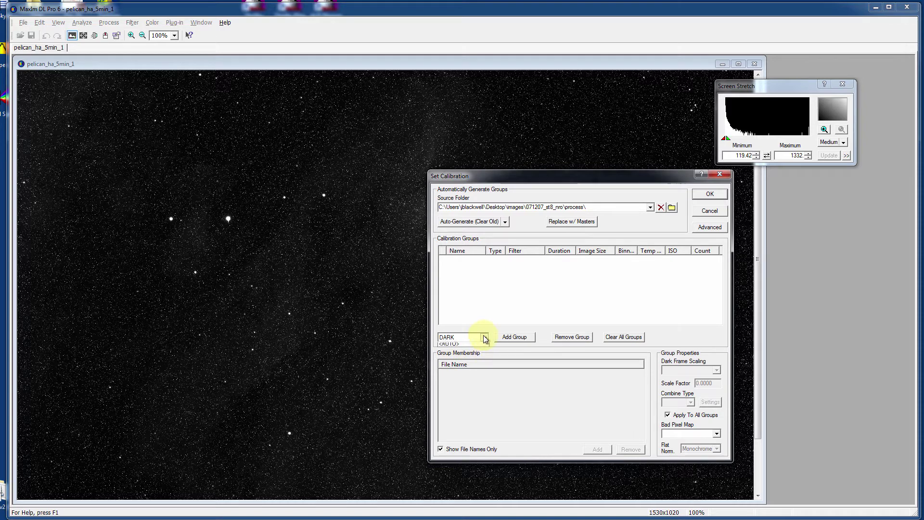
pyautogui.click(484, 337)
pyautogui.click(469, 352)
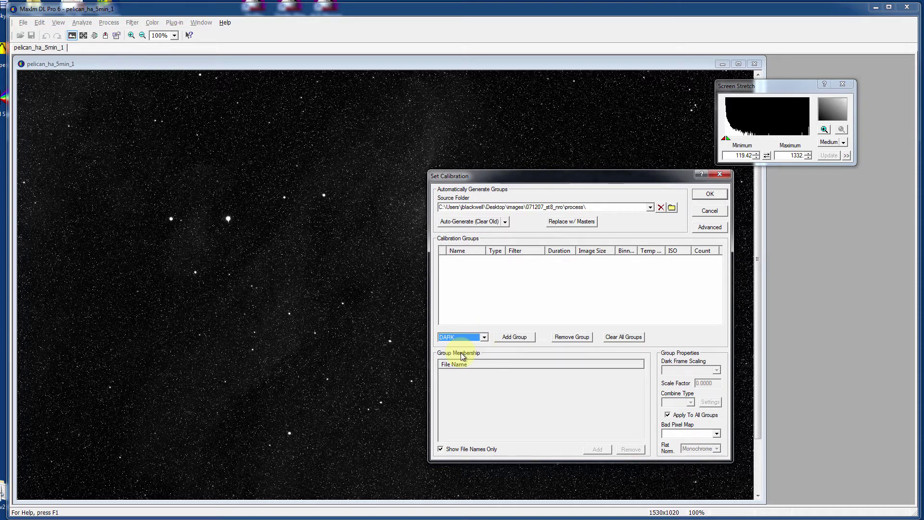
pyautogui.click(512, 340)
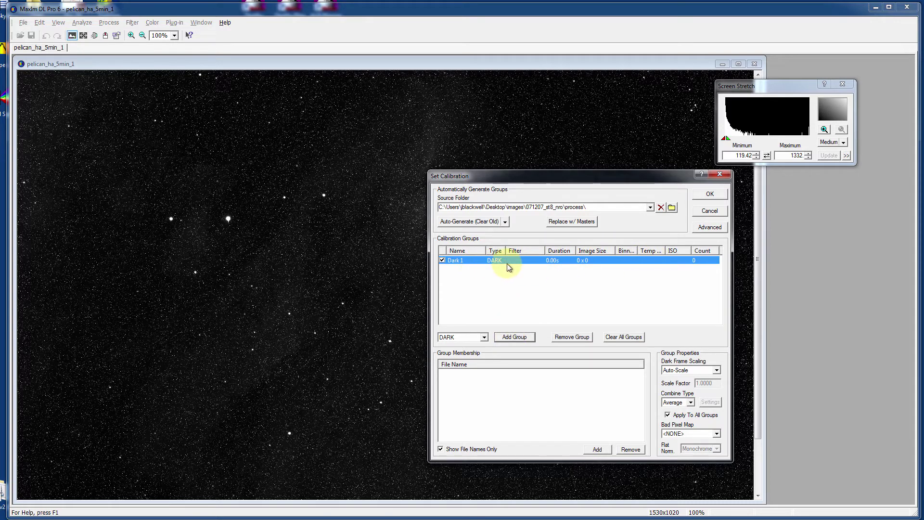
# Step: Add dark frames dark_n10_-001 through dark_n10_-006 to the Dark 1 group
pyautogui.click(598, 449)
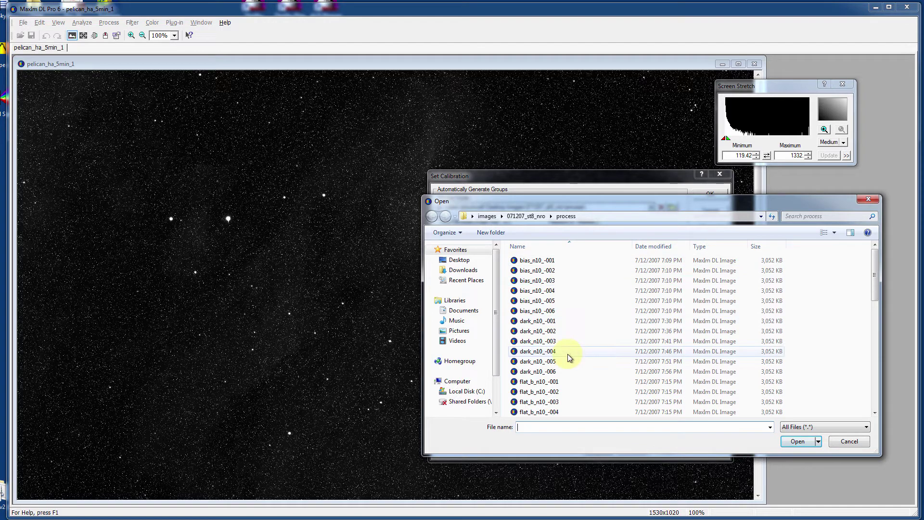
pyautogui.click(532, 322)
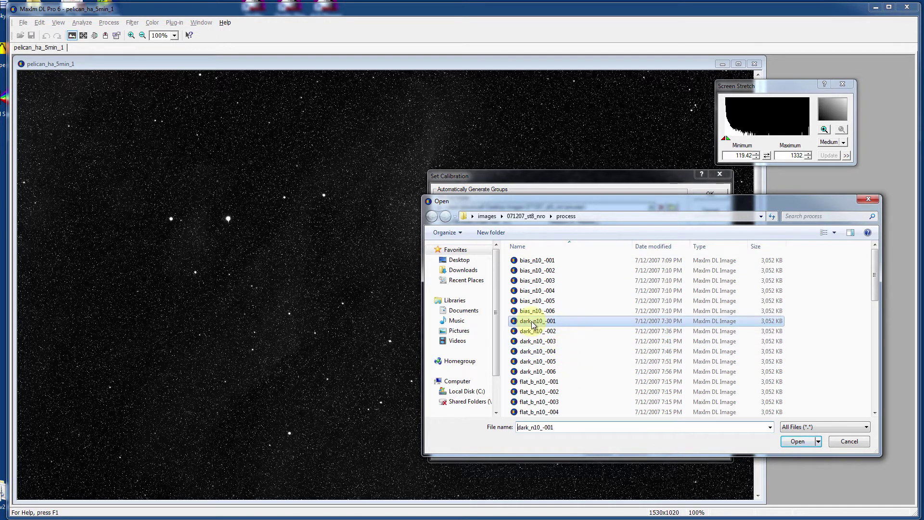
pyautogui.keyDown('shift'); pyautogui.click(534, 372); pyautogui.keyUp('shift')
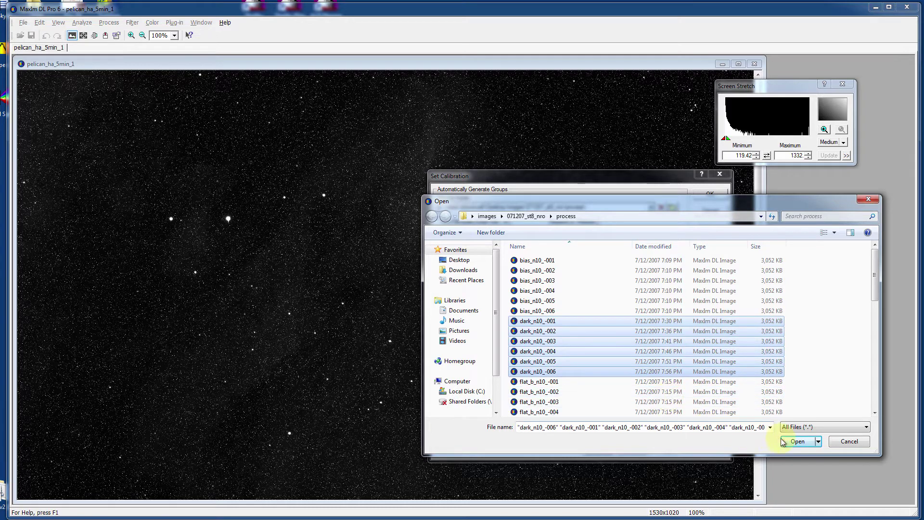
pyautogui.click(796, 441)
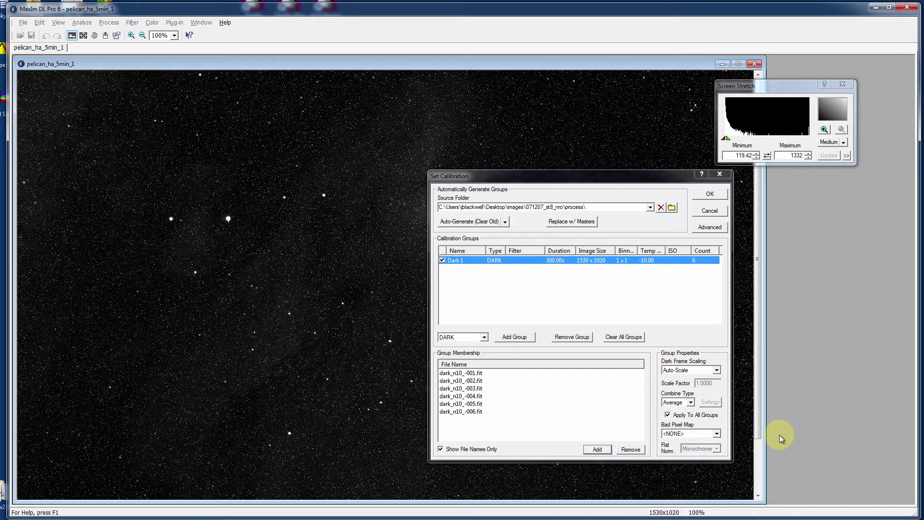
# Step: Accept the calibration setup and run Process > Calibrate on pelican_ha_5min_1
pyautogui.click(709, 195)
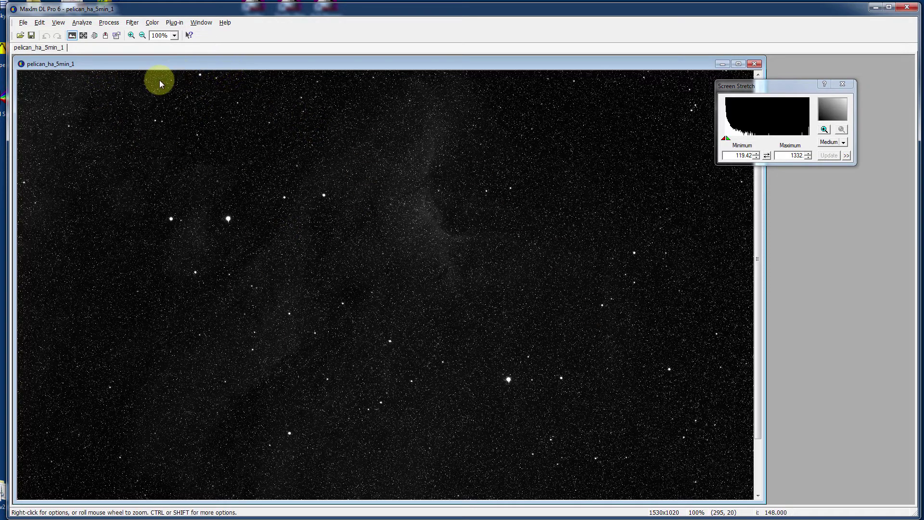
pyautogui.click(109, 23)
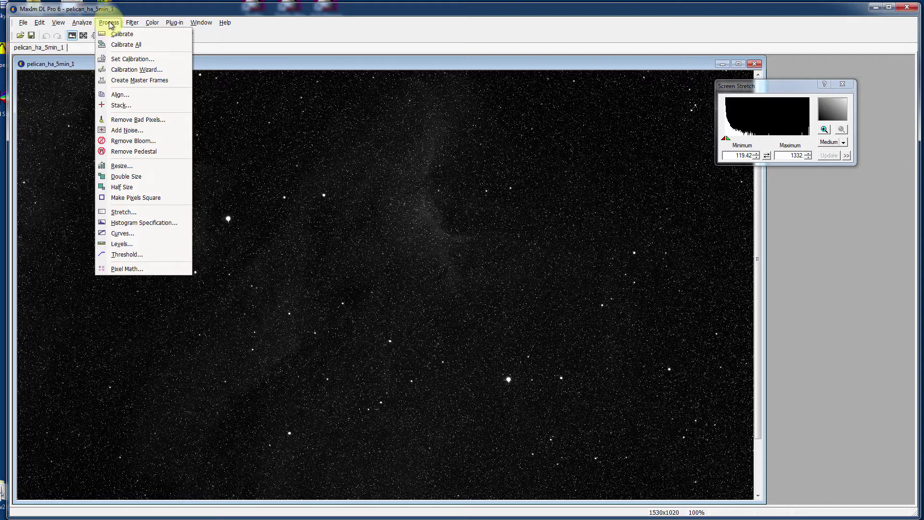
pyautogui.click(133, 32)
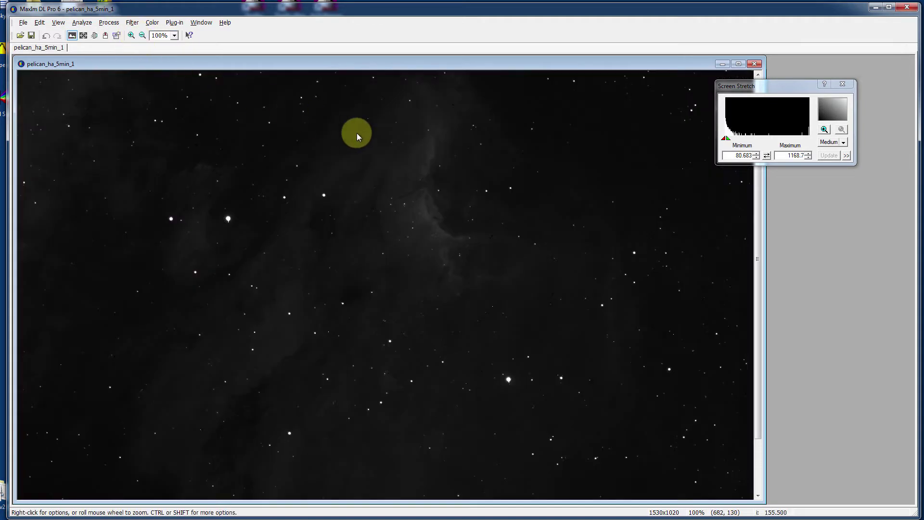
# Step: Lower the display maximum to about 247.59 to brighten the nebula, then bring up the images folder
pyautogui.click(823, 130)
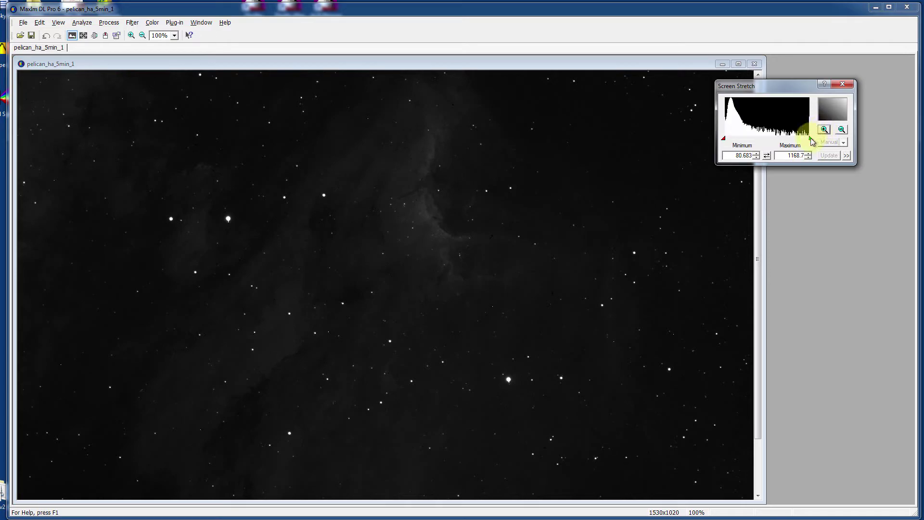
pyautogui.moveTo(812, 139); pyautogui.dragTo(740, 139)
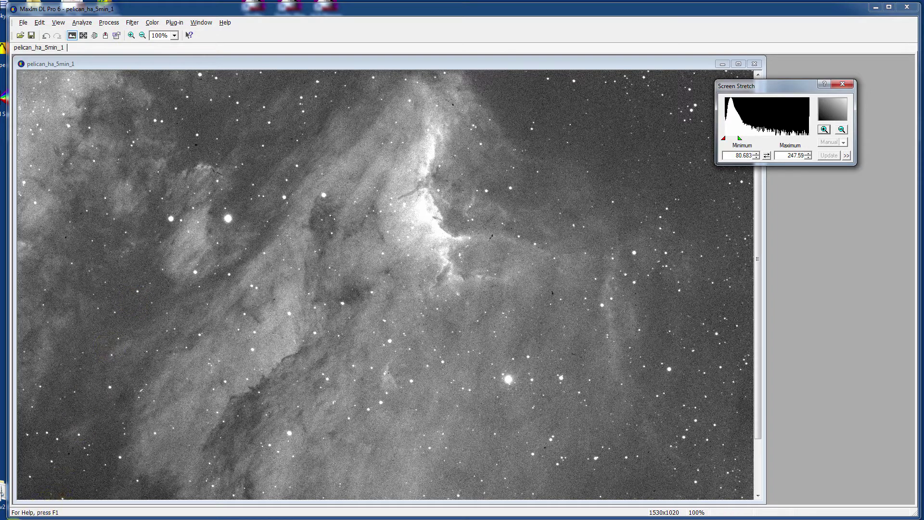
pyautogui.click(57, 518)
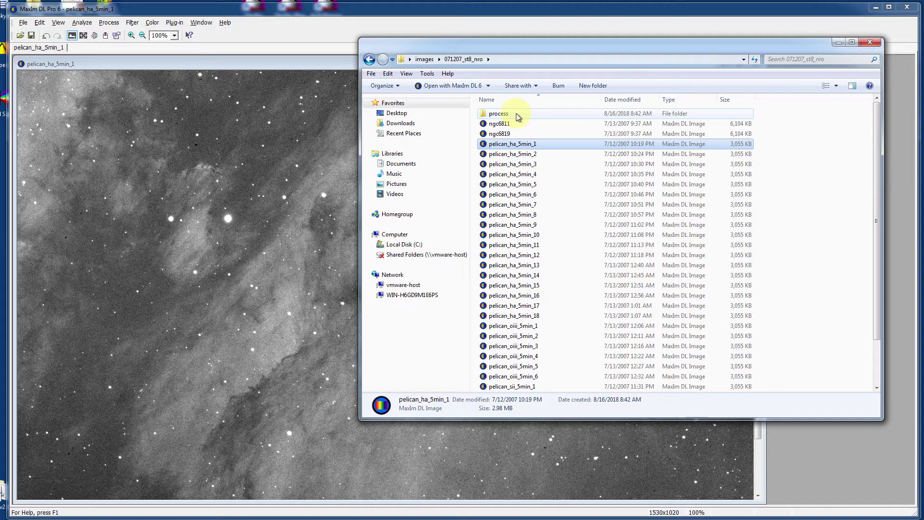
# Step: In the process folder, select the six dark frames dark_n10_-001 to -006
pyautogui.doubleClick(516, 113)
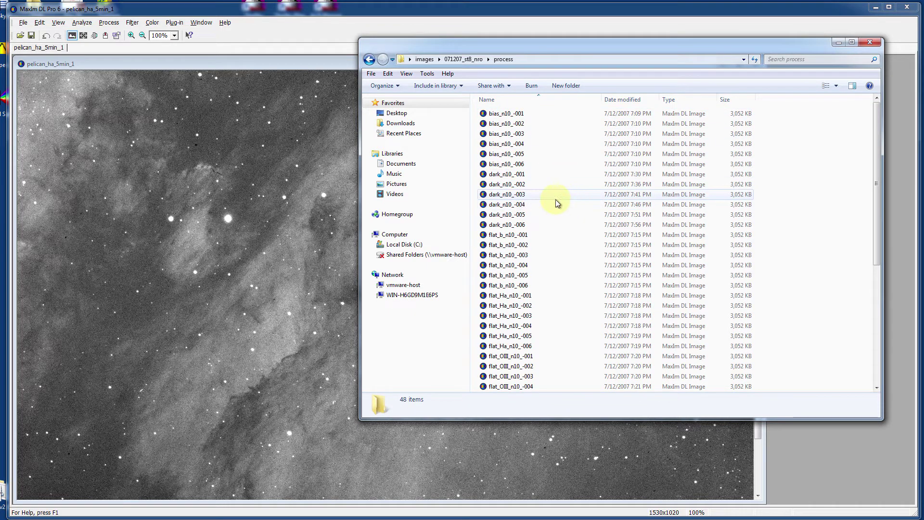
pyautogui.click(507, 187)
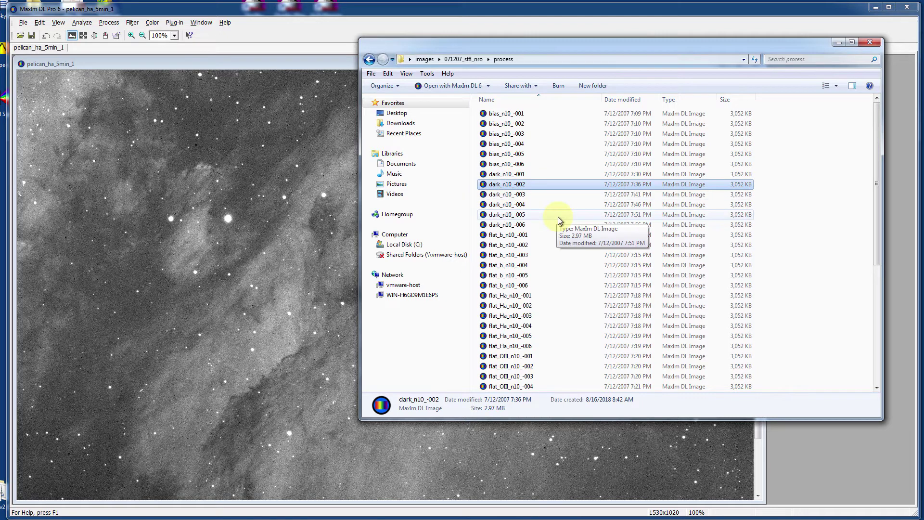
pyautogui.keyDown('shift'); pyautogui.click(516, 226); pyautogui.keyUp('shift')
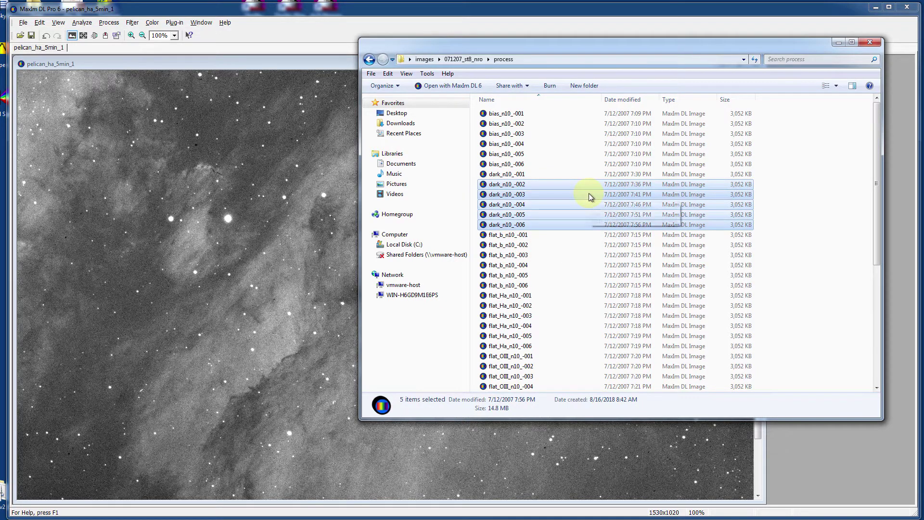
pyautogui.click(527, 173)
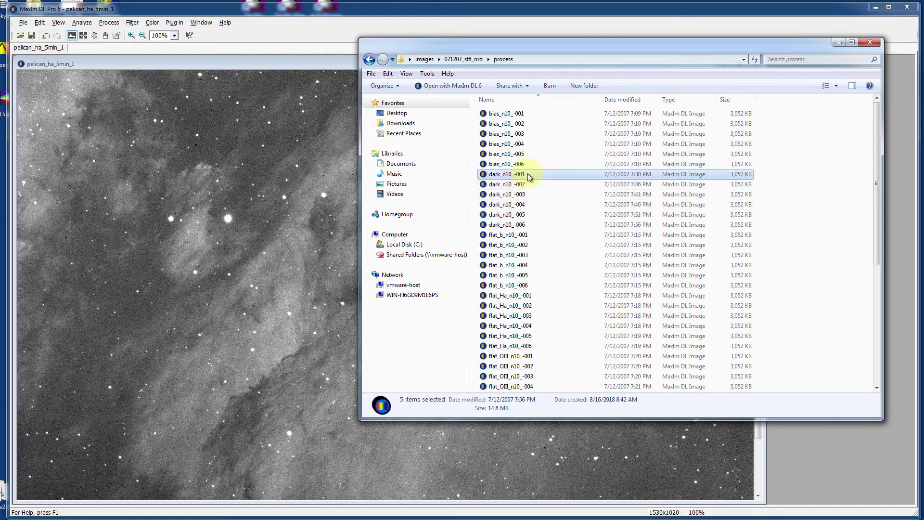
pyautogui.keyDown('shift'); pyautogui.click(518, 226); pyautogui.keyUp('shift')
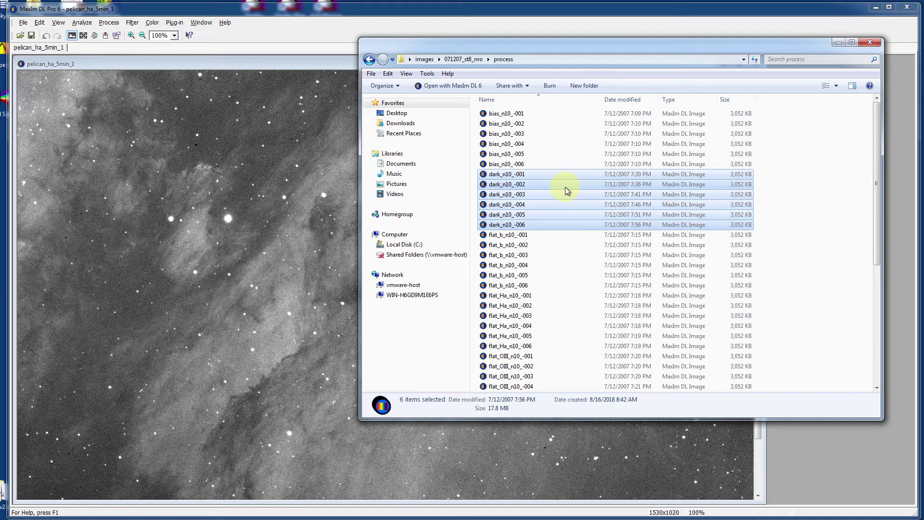
# Step: Bring MaxIm DL back over Explorer to show the calibrated pelican_ha_5min_1 image stretched 80.683–247.59
pyautogui.click(808, 449)
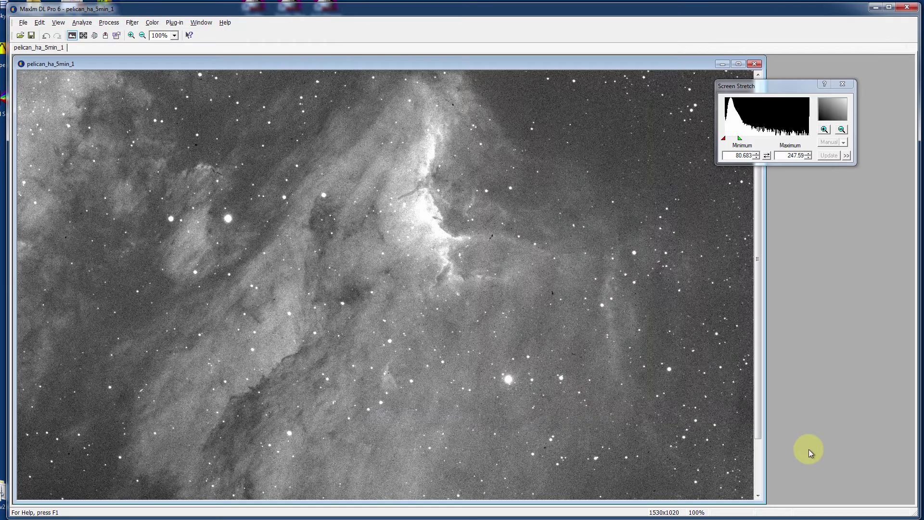